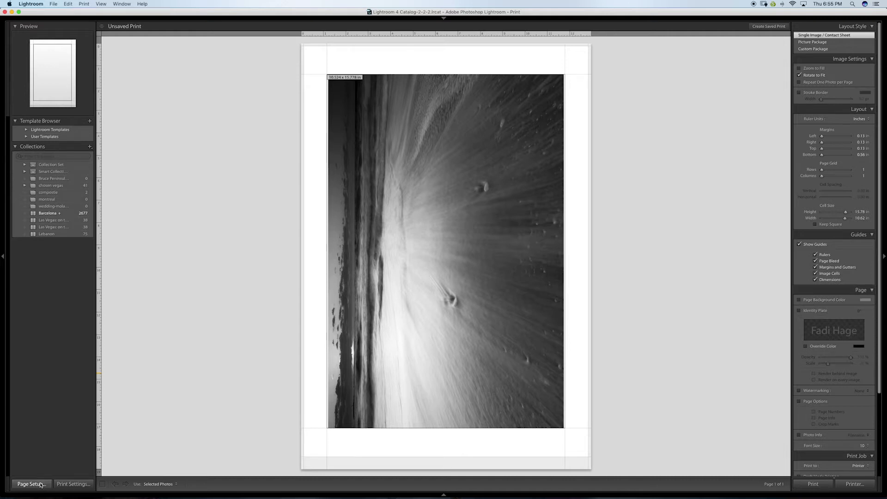
- Choose Super A3 / B 13 x 19 in (Sheet) paper for the Epson Stylus Pro 4900 in Page Setup
left_click(40, 485)
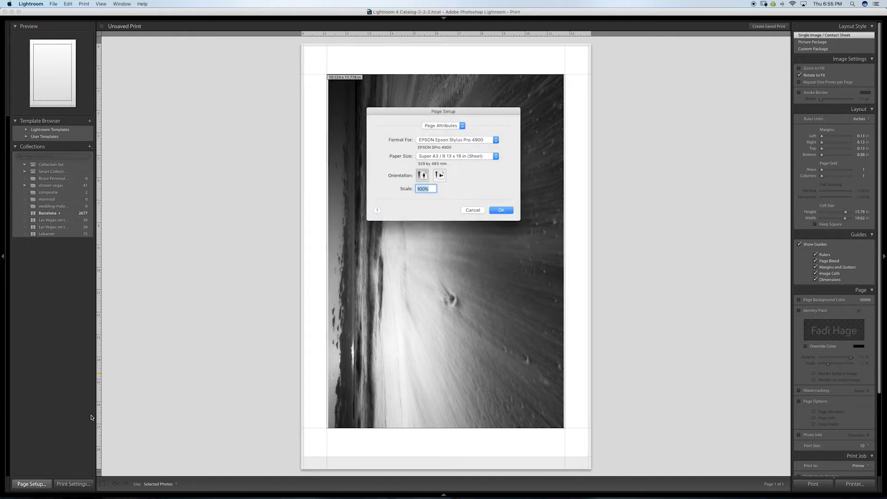
left_click(470, 144)
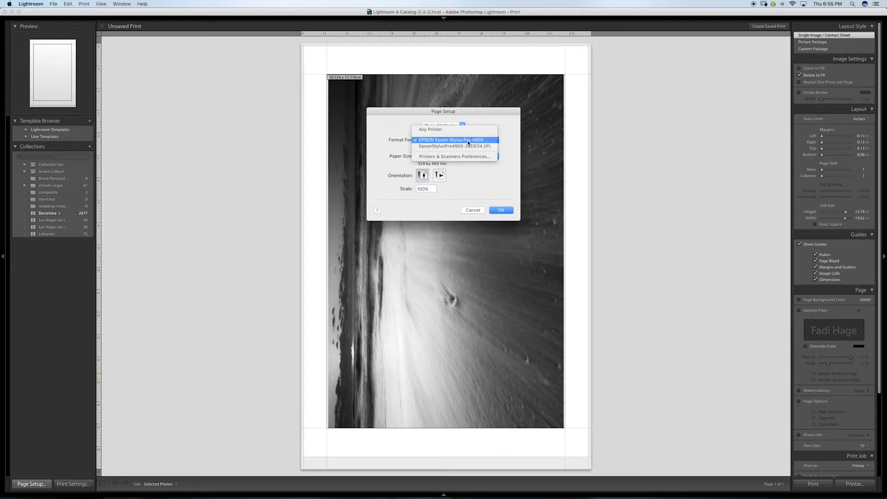
left_click(469, 141)
left_click(464, 158)
mouse_move(465, 158)
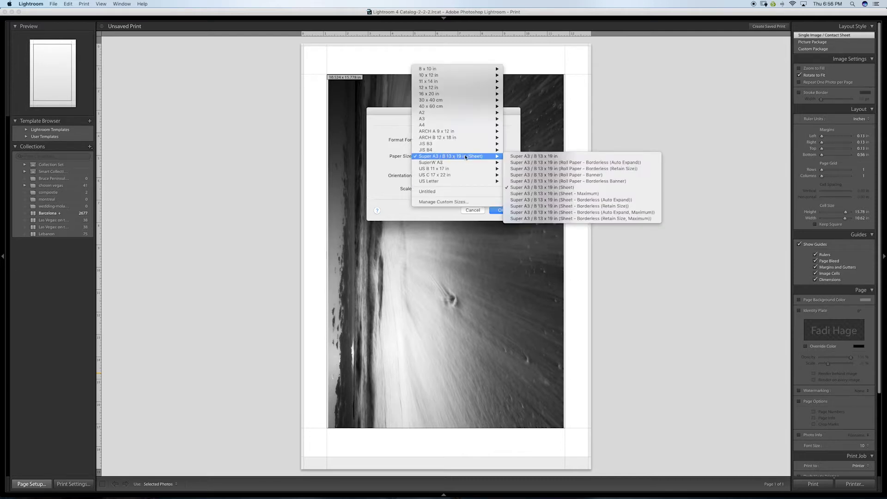
left_click(522, 187)
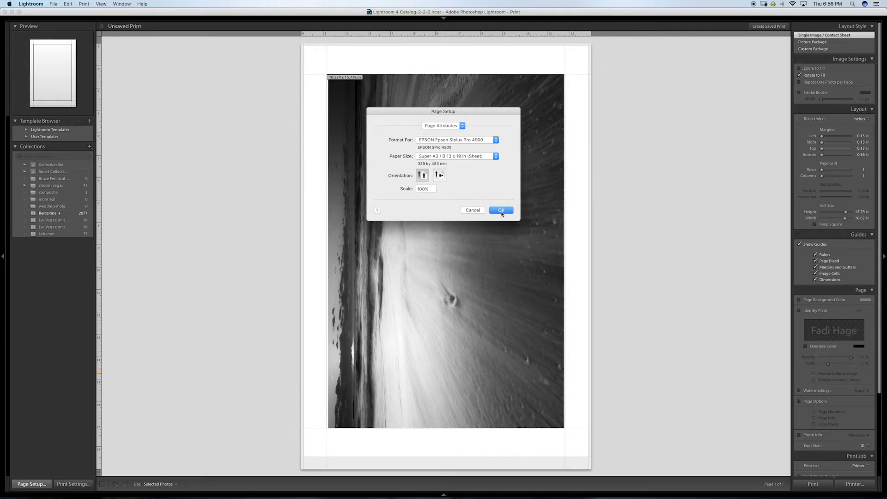
left_click(501, 211)
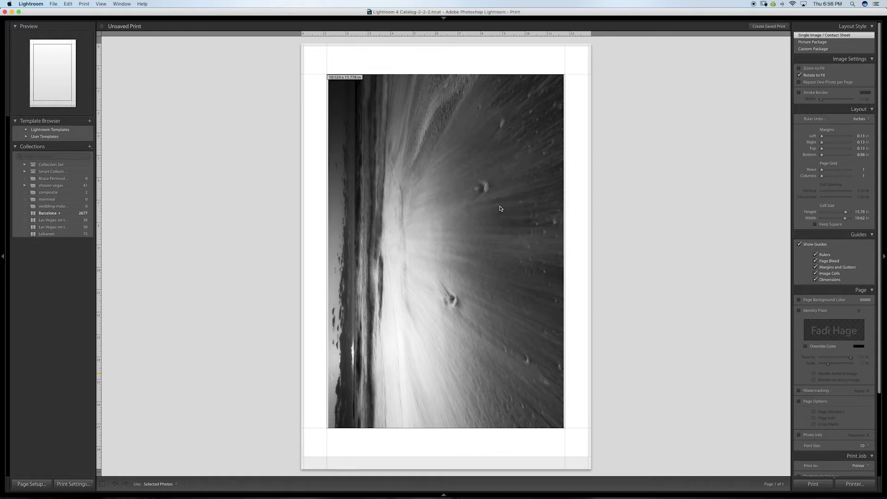
left_click(81, 486)
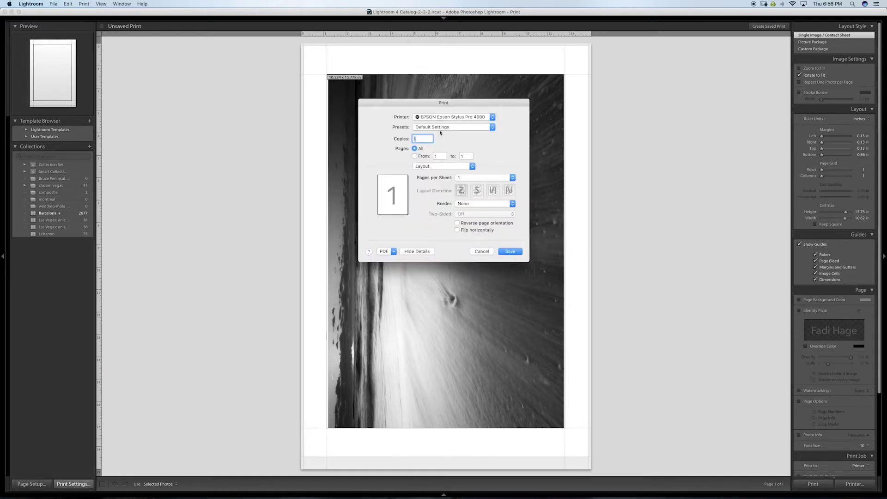
- In the Epson's Printer Settings pane, keep Velvet Fine Art Paper, Matte Black ink and SuperPhoto 2880 dpi
left_click(451, 118)
left_click(451, 118)
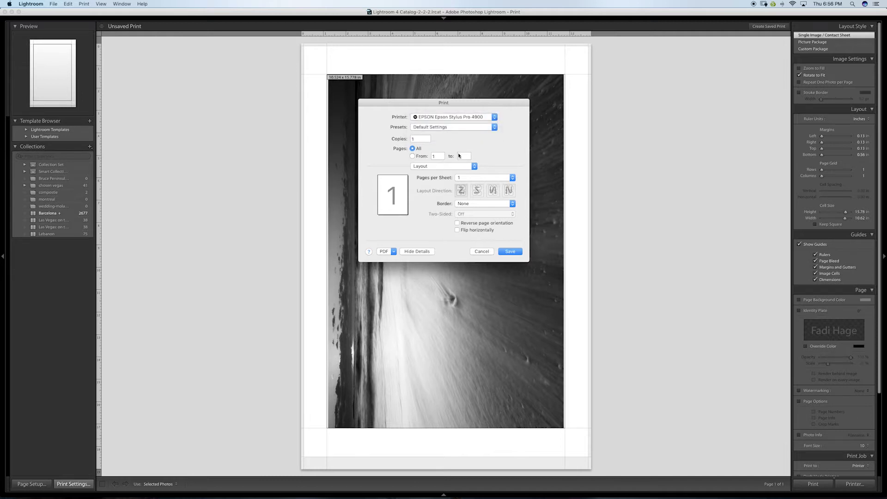
left_click(463, 166)
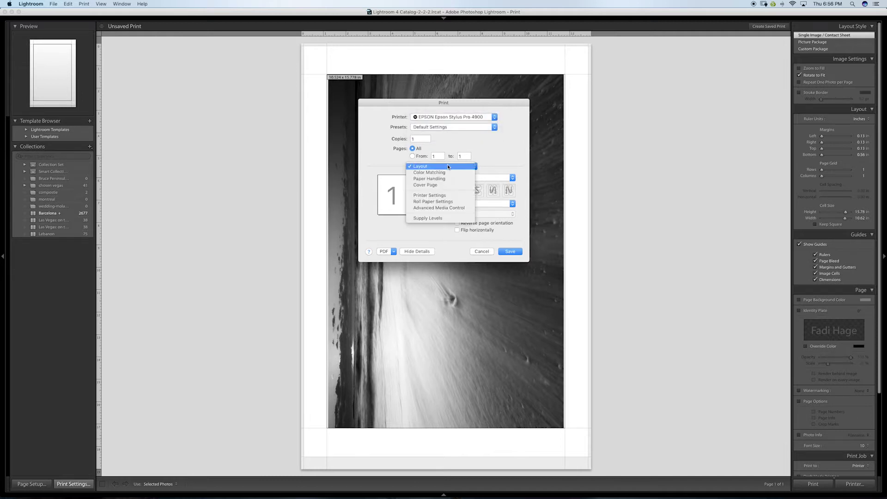
left_click(442, 195)
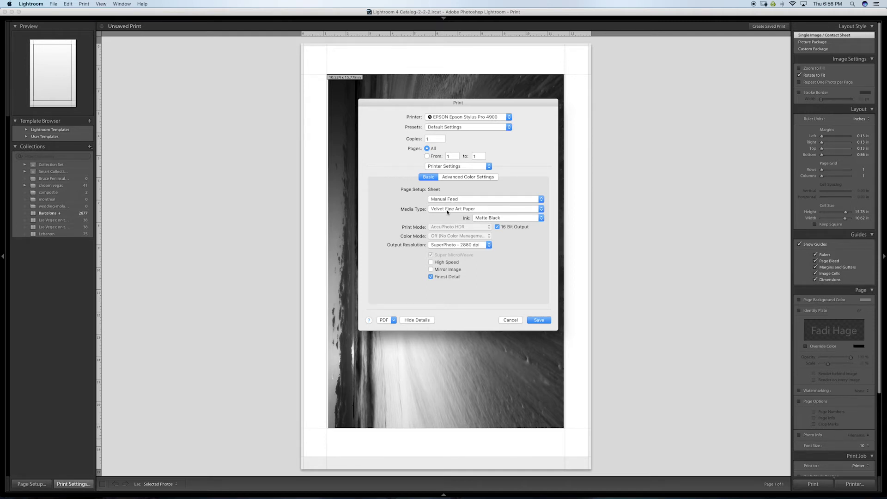
left_click(447, 210)
mouse_move(447, 212)
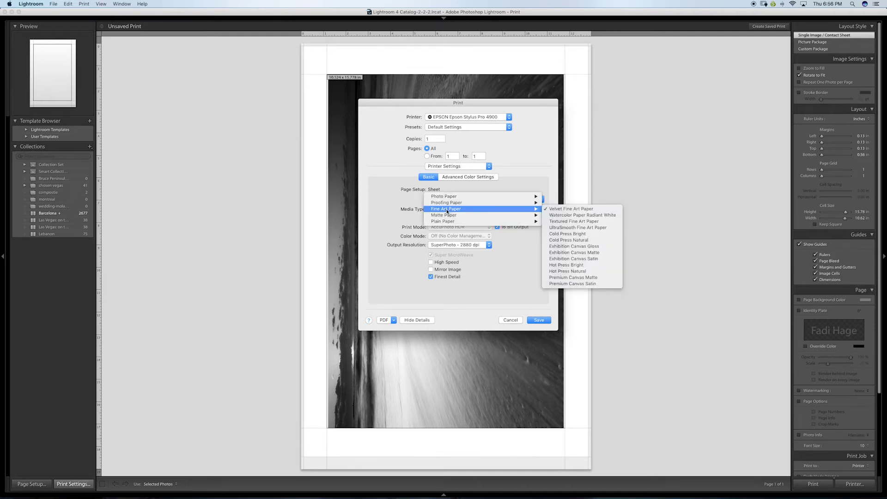
left_click(577, 212)
left_click(489, 218)
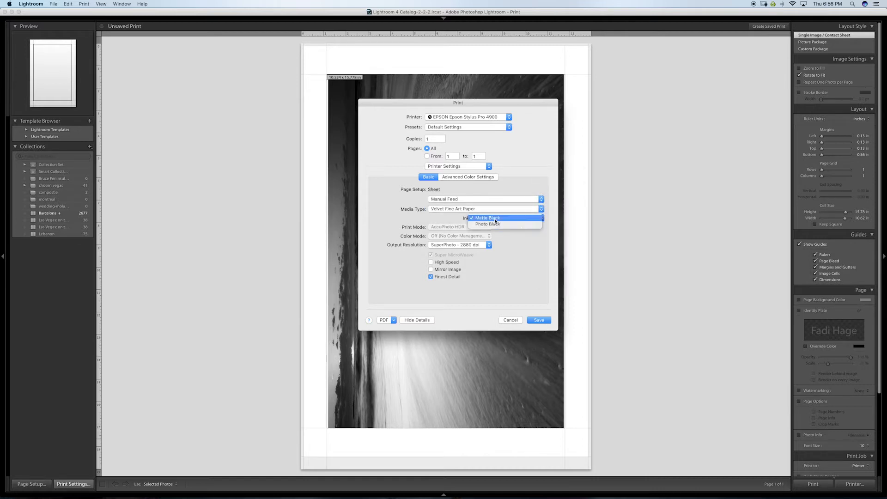
left_click(497, 218)
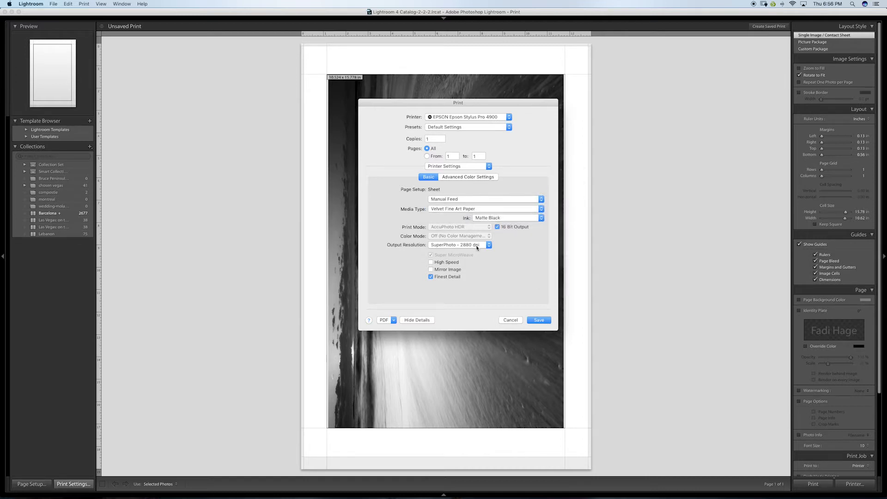
left_click(477, 246)
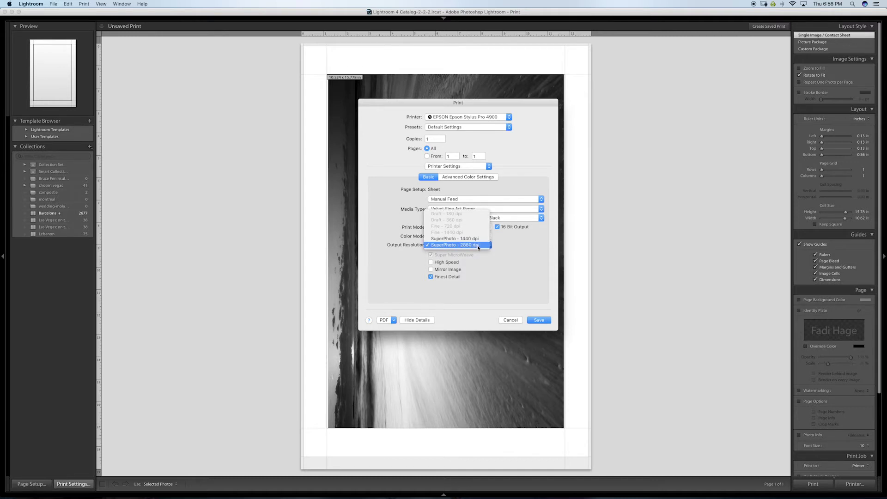
left_click(480, 245)
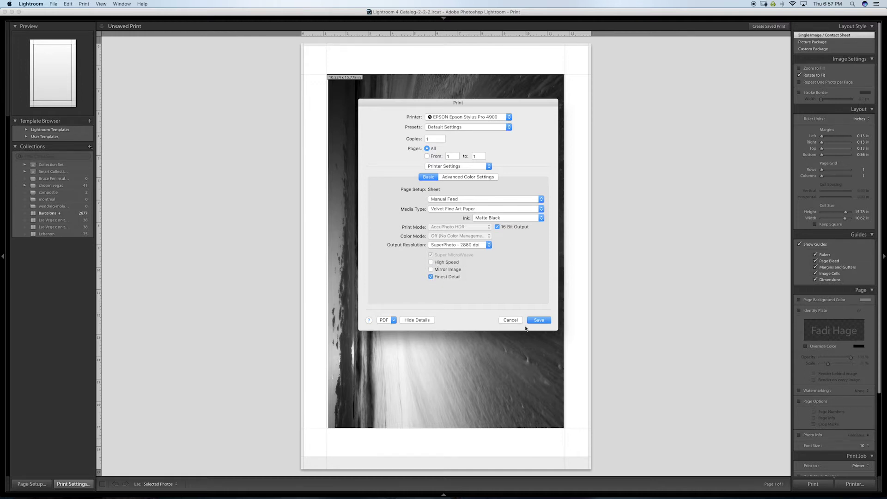
- Review the Advanced Color Settings, return to Basic, and save the printer settings
left_click(484, 178)
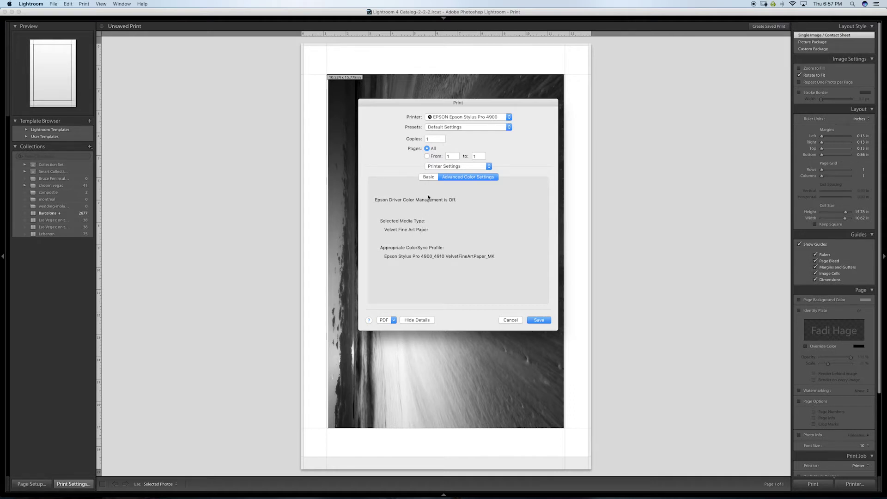
left_click(433, 178)
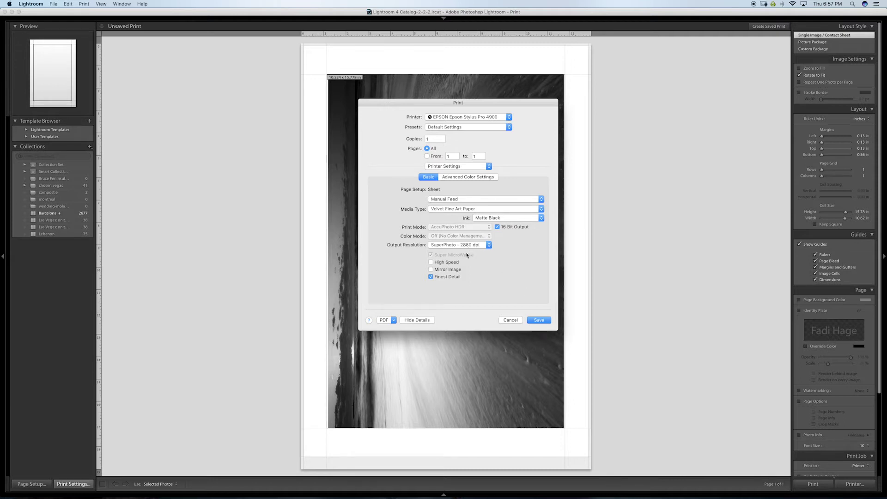
left_click(539, 320)
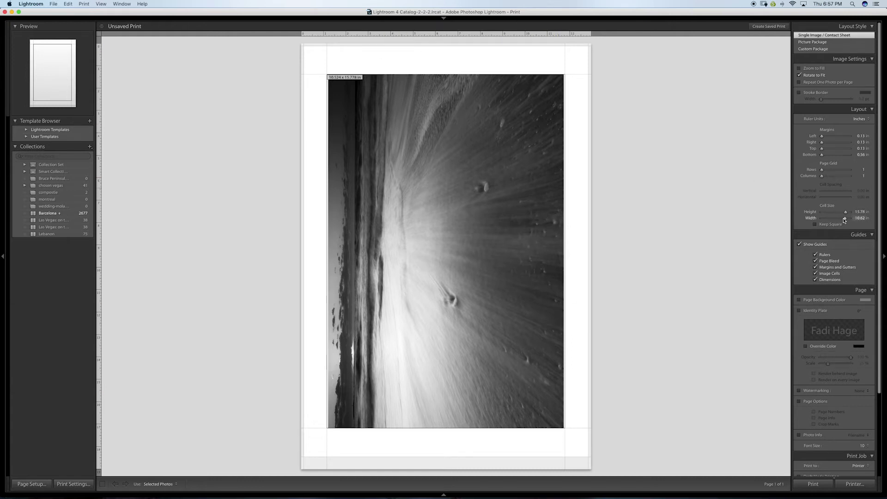
left_click_drag(845, 218, 849, 222)
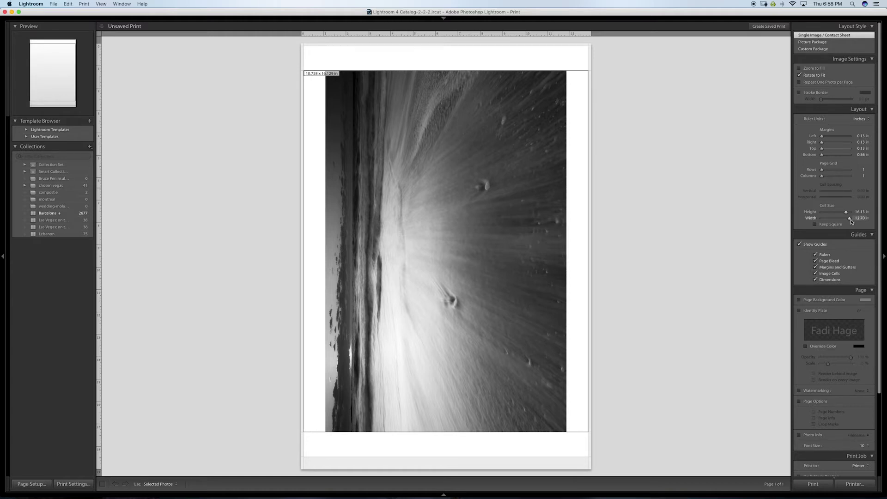
- Adjust the Cell Size width and height sliders to about 10.56 x 16.01 in
left_click_drag(849, 221, 849, 214)
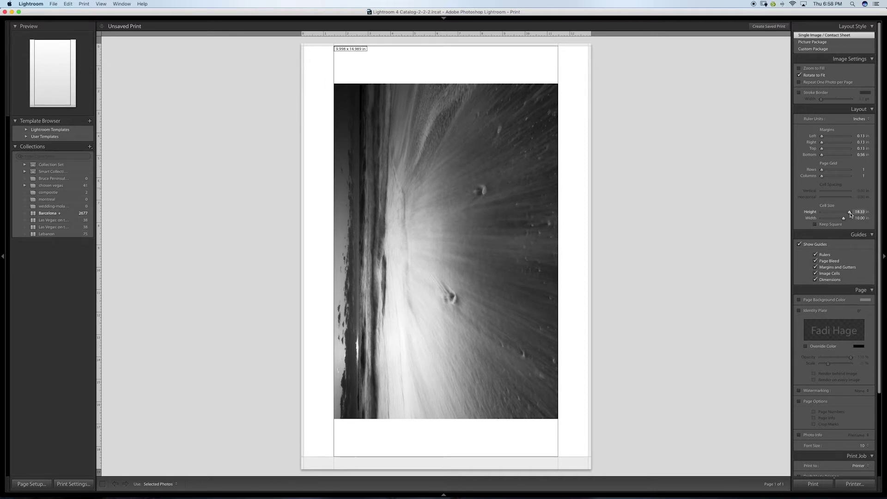
left_click_drag(848, 214, 848, 220)
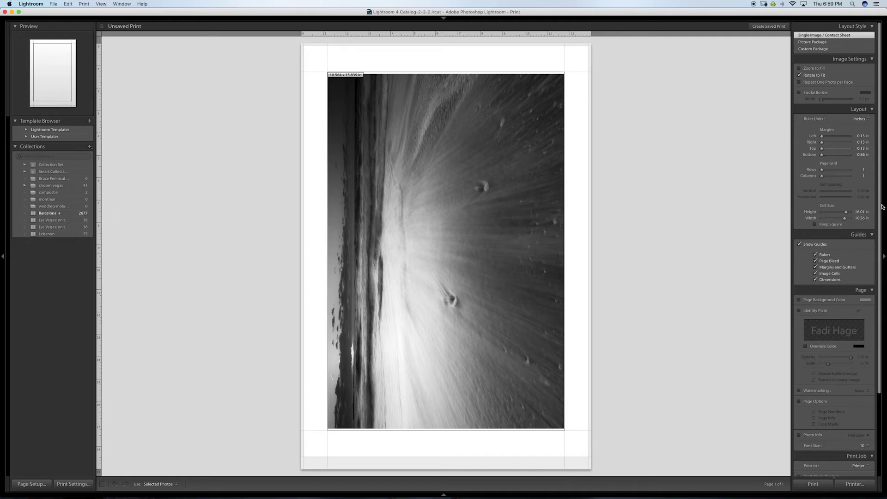
- Scroll the right panel down to the Print Job section's 300 ppi, 16 Bit, Perceptual settings
left_click_drag(878, 203, 885, 297)
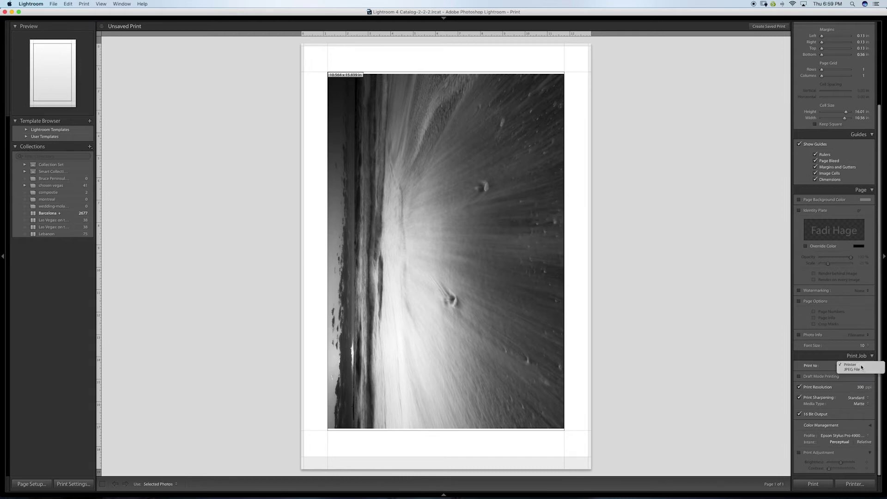
- Keep Standard sharpening for Matte media and set the profile to Epson 4900_4910 VelvetFineArtPaper_MK
left_click(860, 364)
left_click(862, 397)
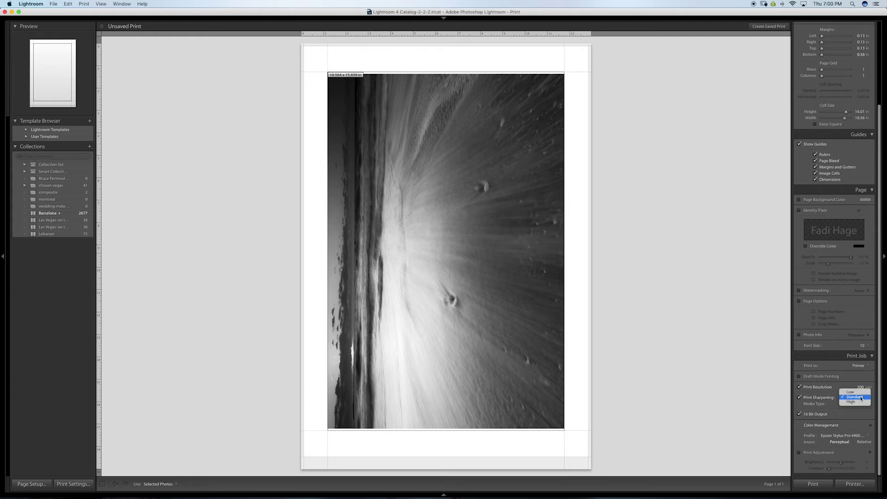
left_click(862, 397)
left_click(862, 405)
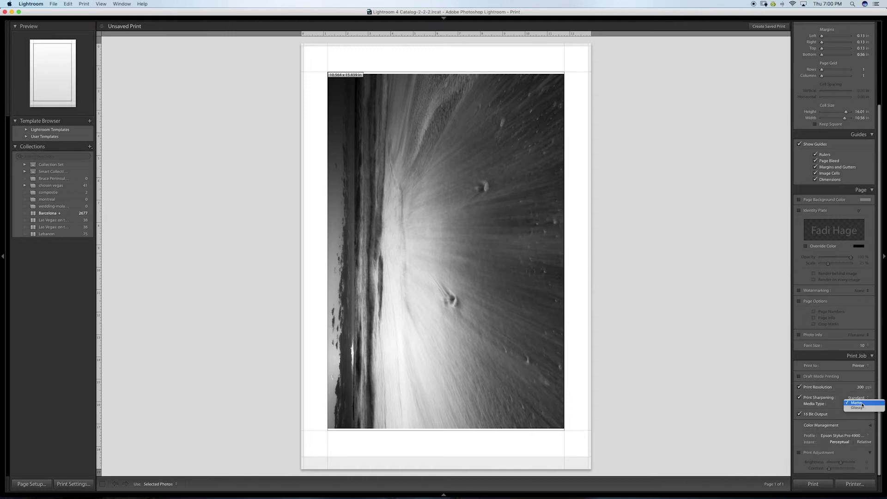
left_click(862, 403)
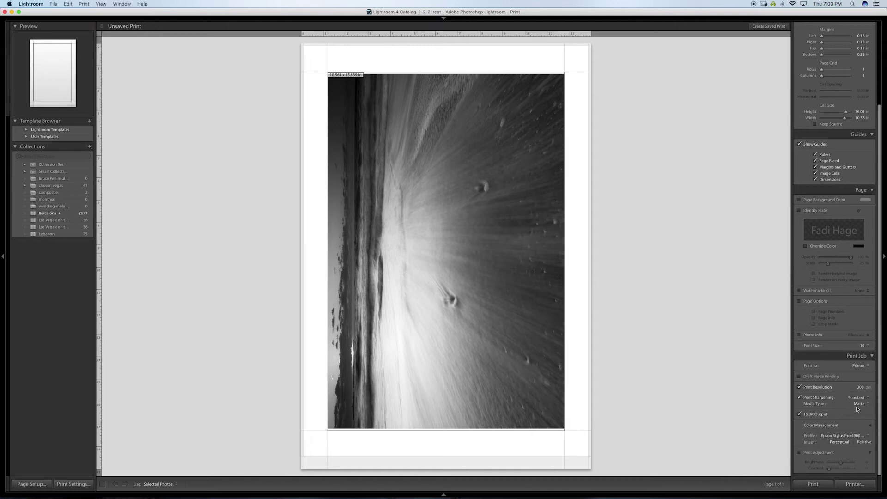
left_click(841, 435)
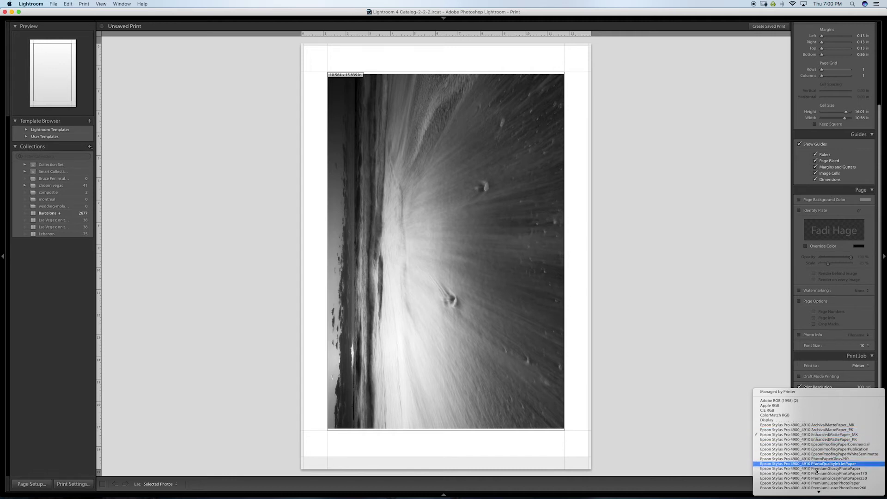
mouse_move(819, 491)
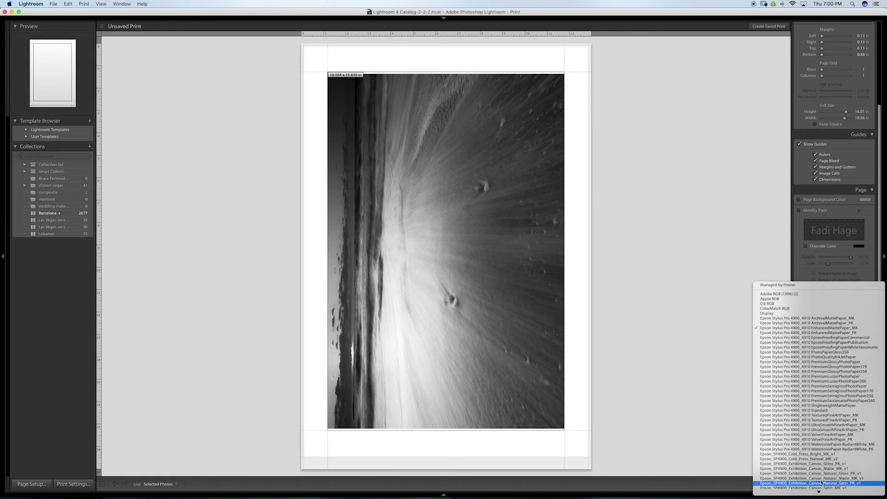
left_click(813, 435)
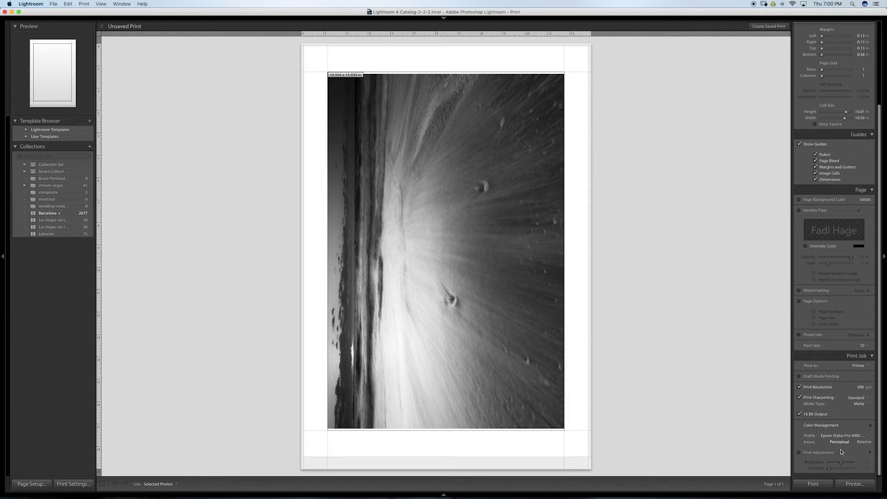
left_click(847, 484)
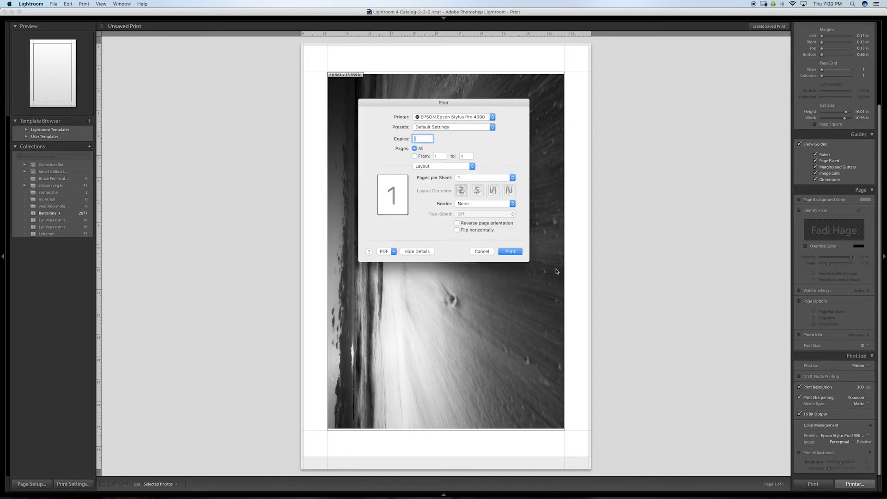
- Cancel the system print dialog, then print the black-and-white beach photo from Lightroom
left_click(481, 251)
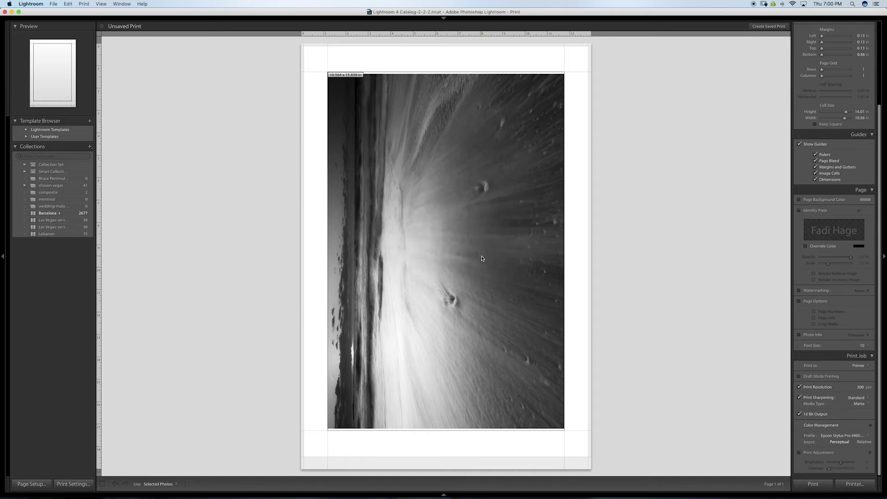
left_click(808, 484)
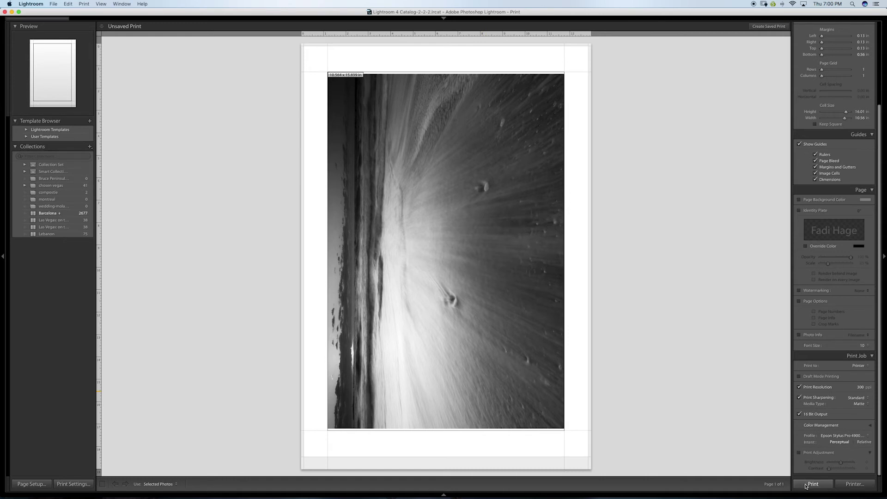